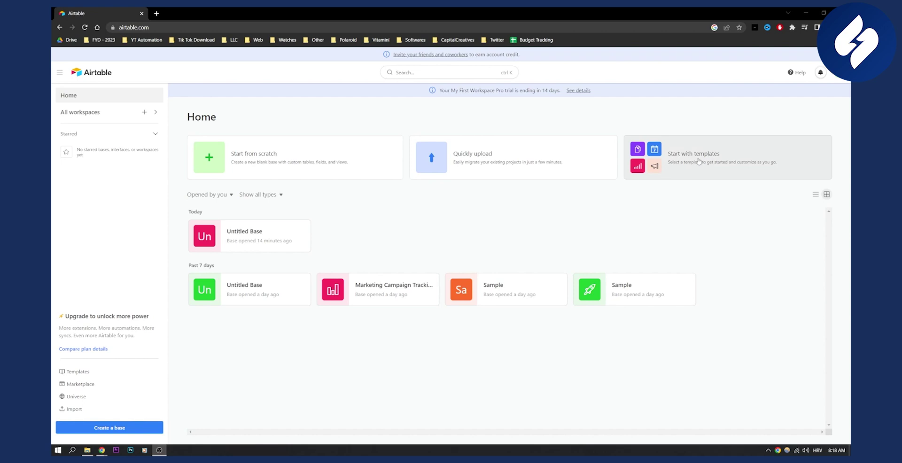
- Search the full template gallery for 'real estate' templates
click(731, 163)
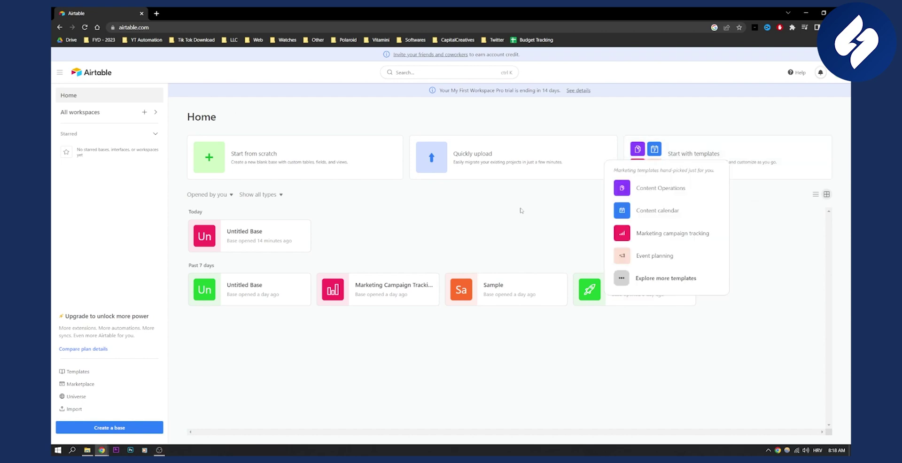
click(694, 281)
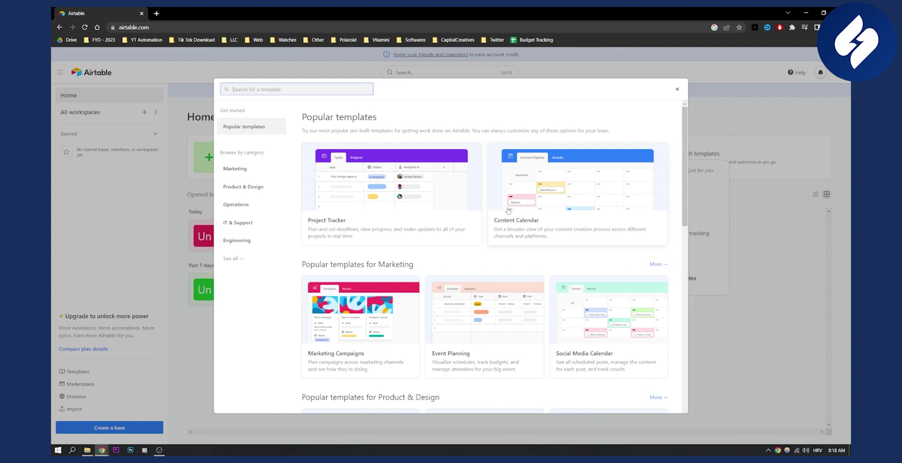
text(real)
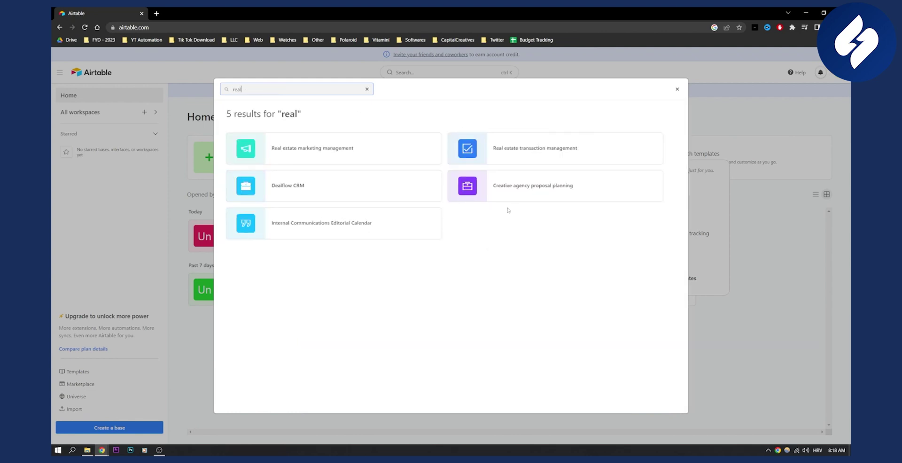
text( estate)
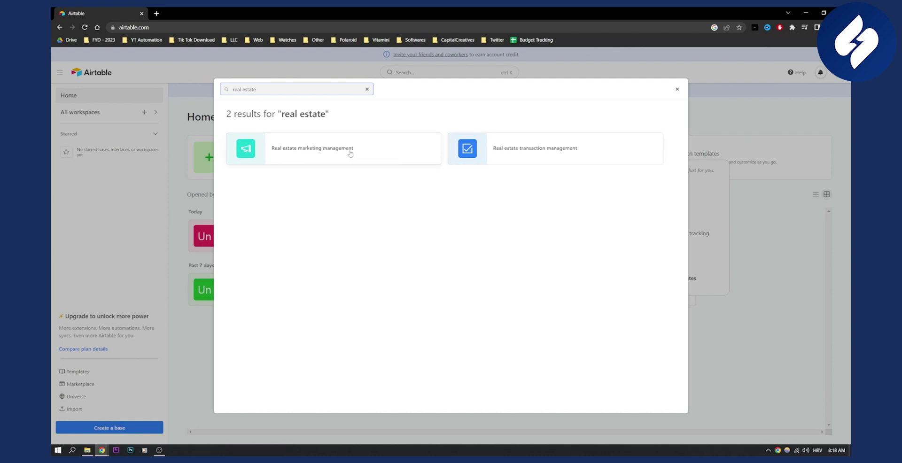
- Preview the Real estate transaction management template's Contacts, Interactions, Transactions and Properties tables
click(528, 148)
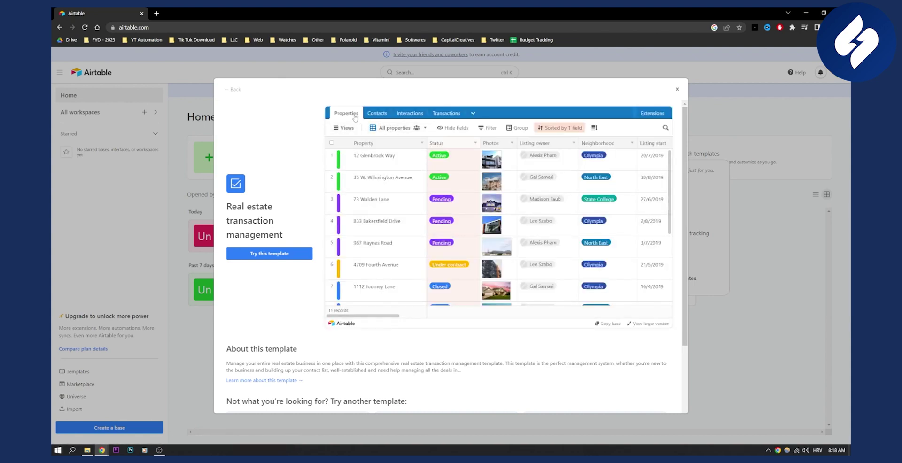
click(378, 114)
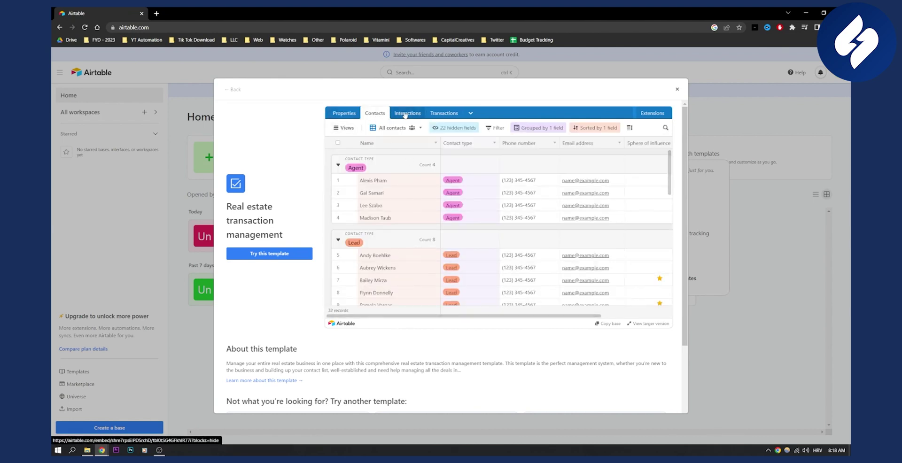
click(407, 114)
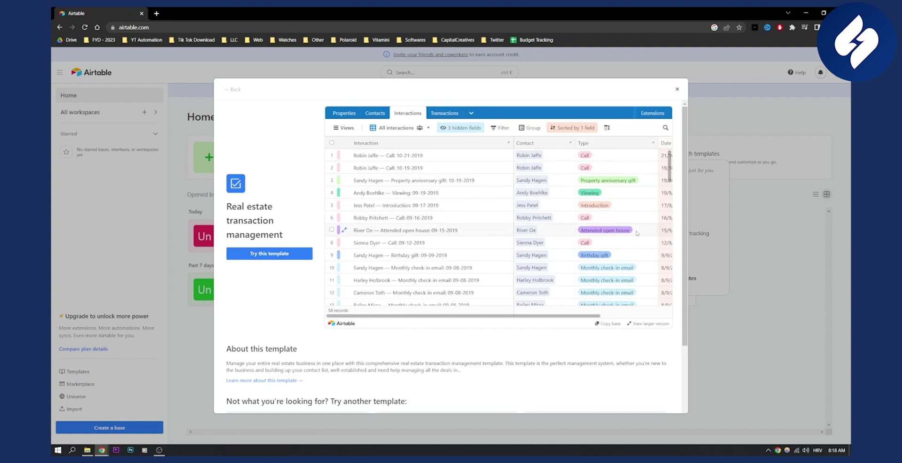
click(444, 116)
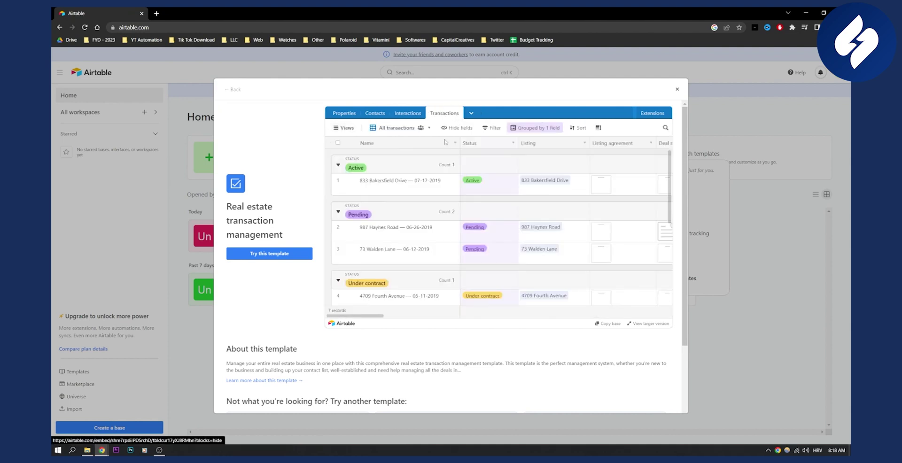
click(345, 113)
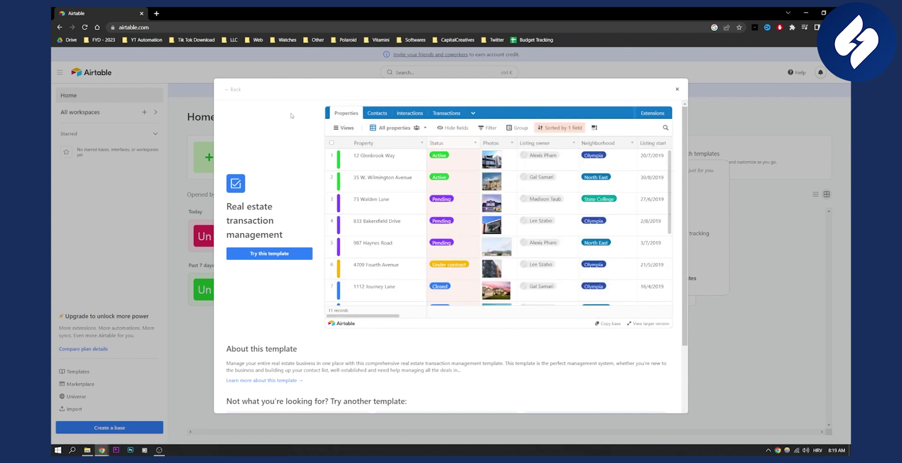
- Create a base from the template, dismissing the base guide and Extensions panel
click(269, 253)
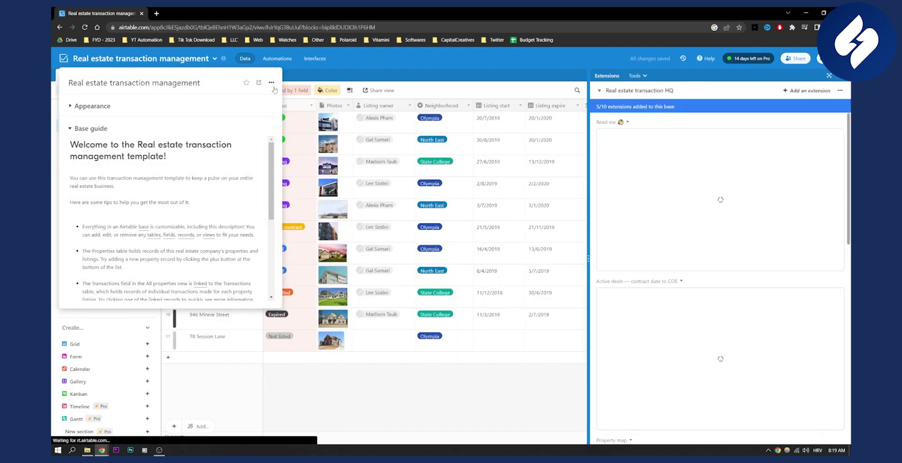
click(275, 83)
click(241, 75)
click(300, 76)
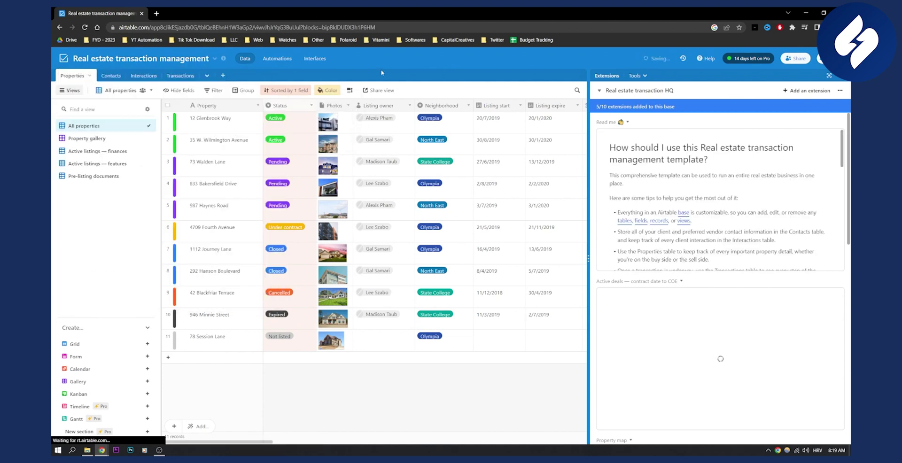
click(843, 80)
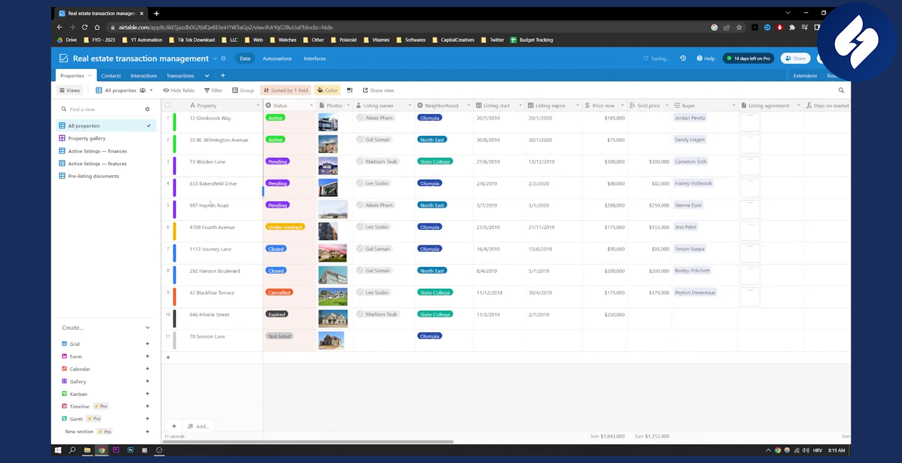
- Browse the new base's Contacts, Interactions and Transactions tables
click(107, 77)
click(143, 76)
click(181, 76)
click(754, 123)
click(750, 122)
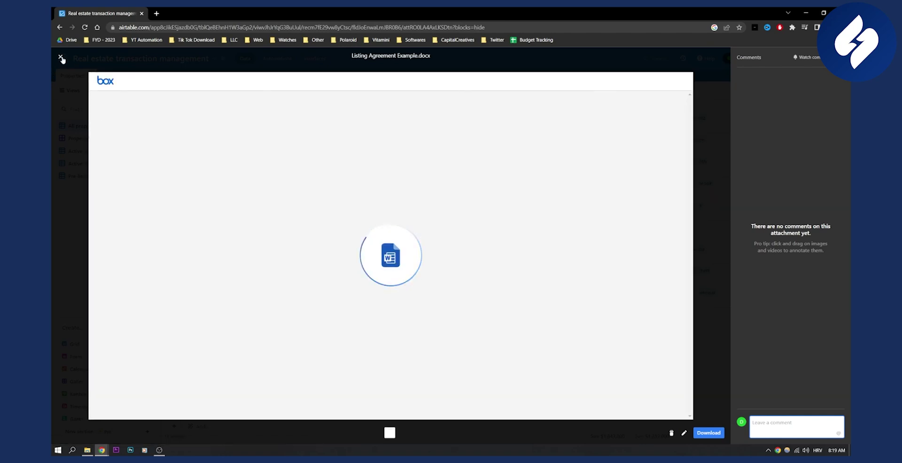
click(60, 56)
mouse_move(211, 120)
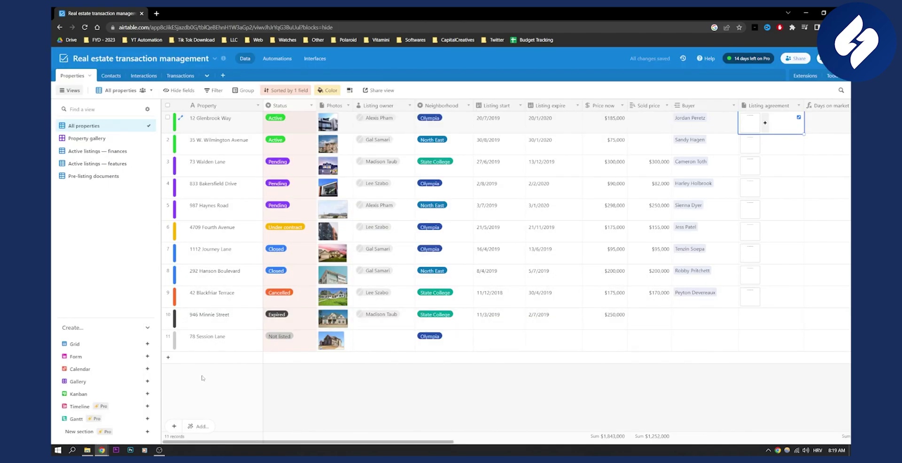
click(87, 140)
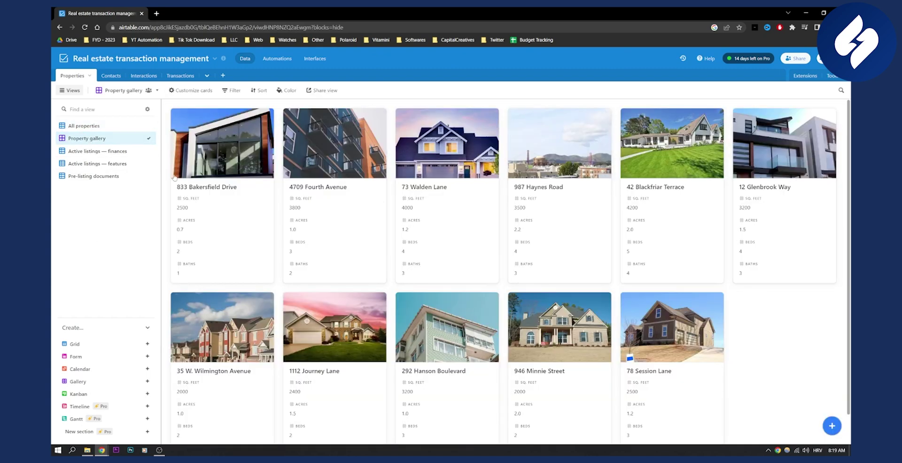
click(97, 151)
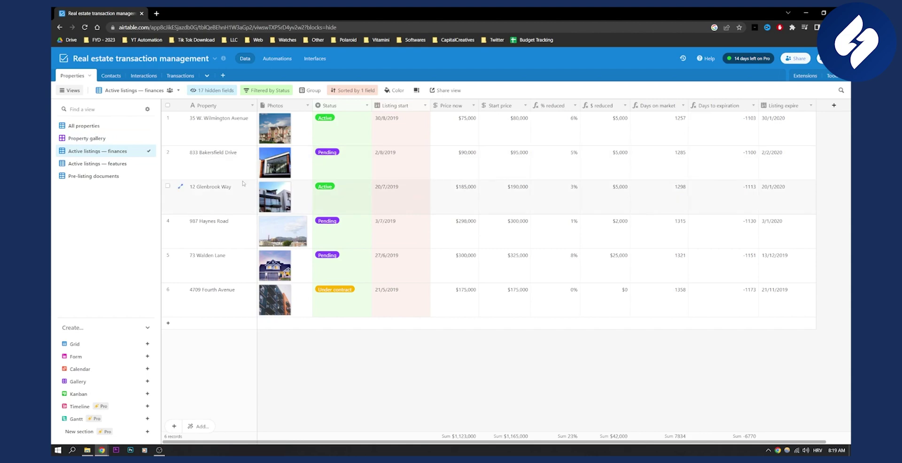
click(98, 139)
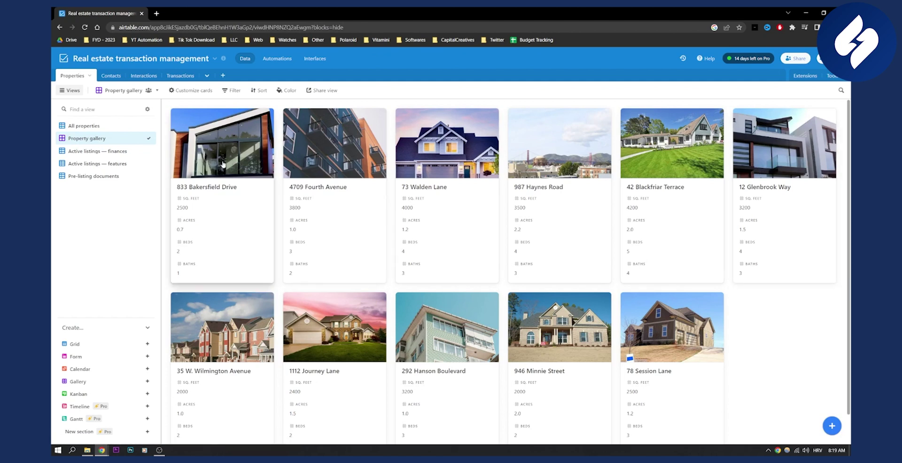
click(84, 126)
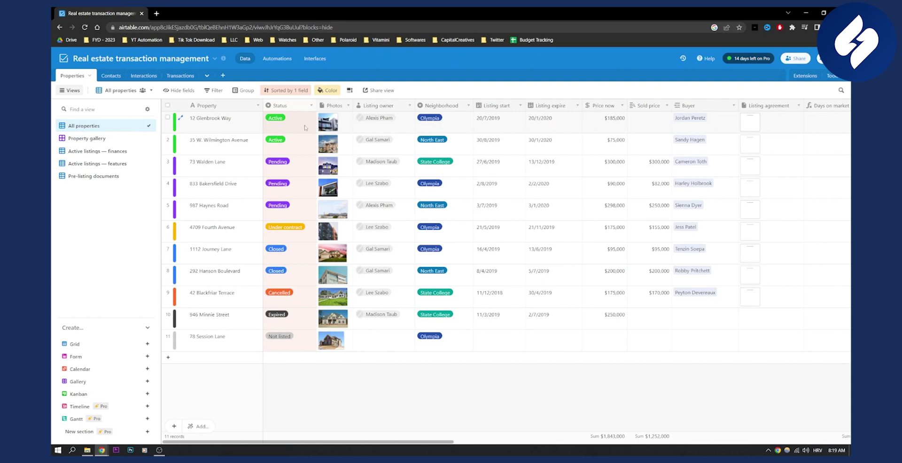
click(86, 139)
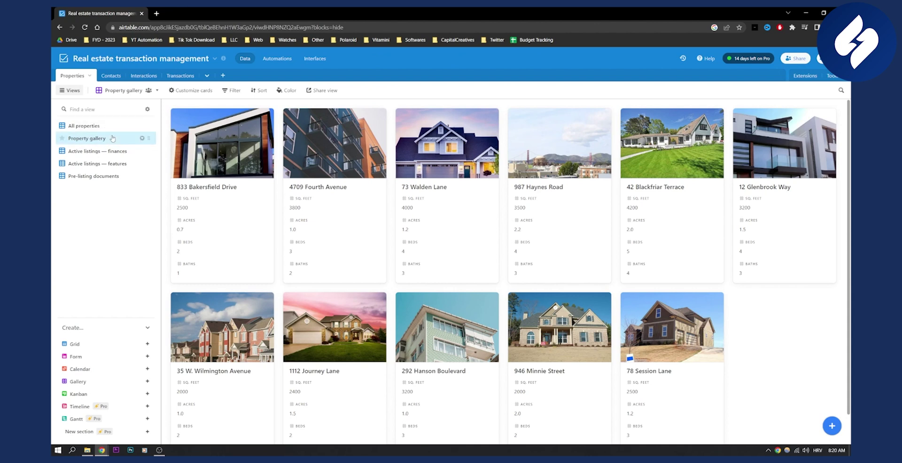
click(103, 153)
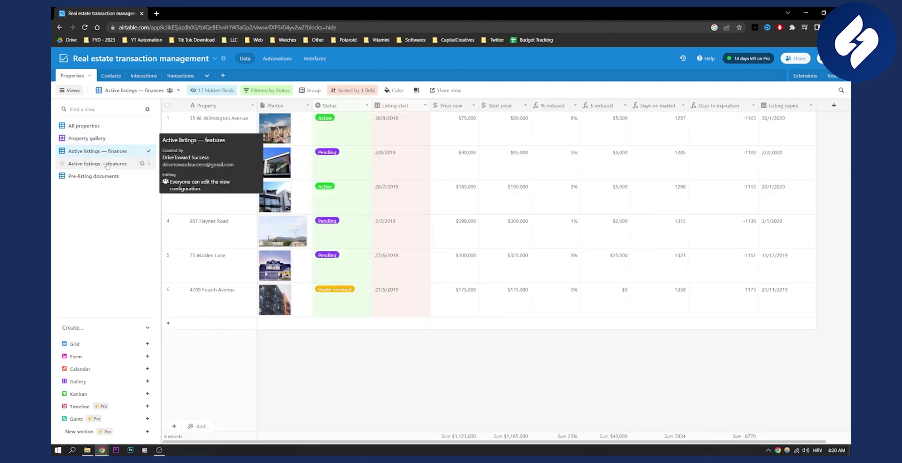
click(106, 164)
click(101, 177)
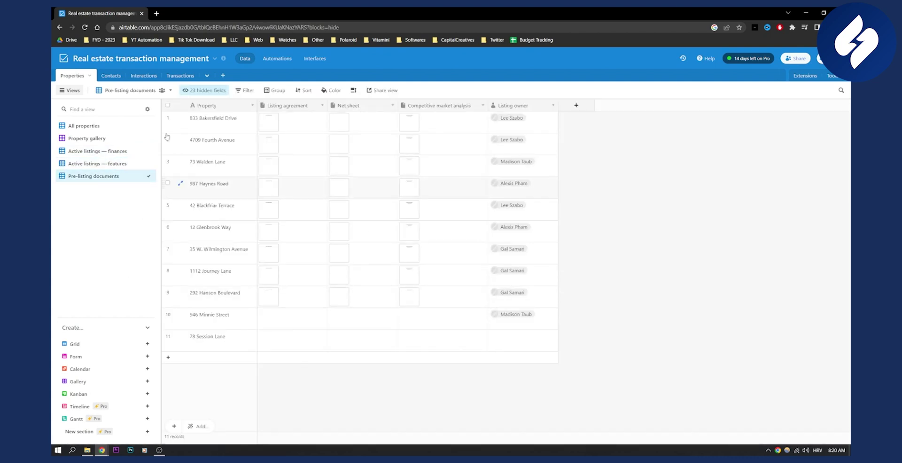
click(90, 126)
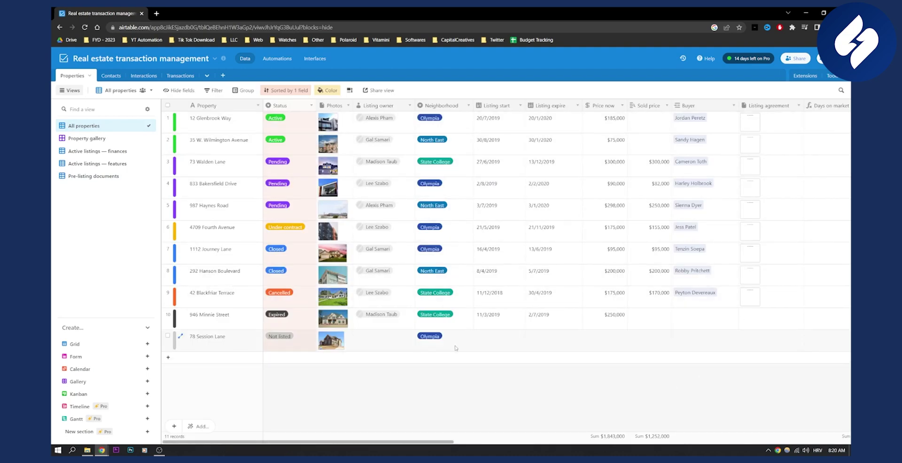
mouse_move(385, 338)
click(374, 345)
click(409, 341)
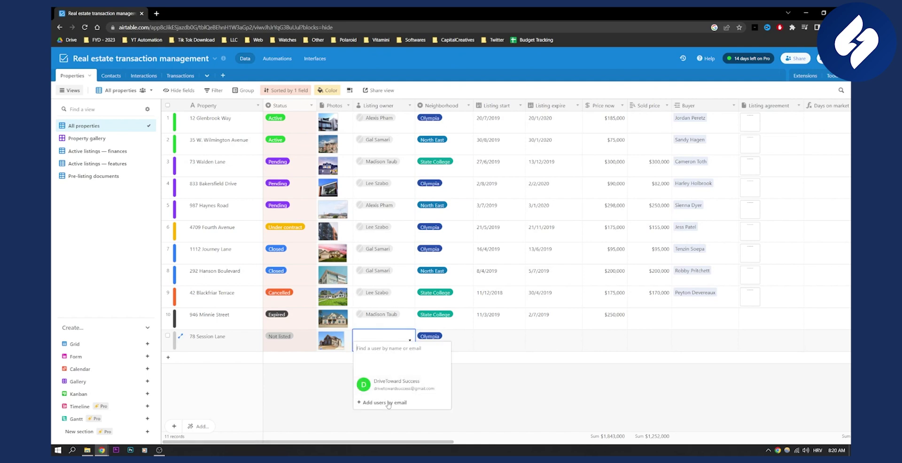
click(317, 395)
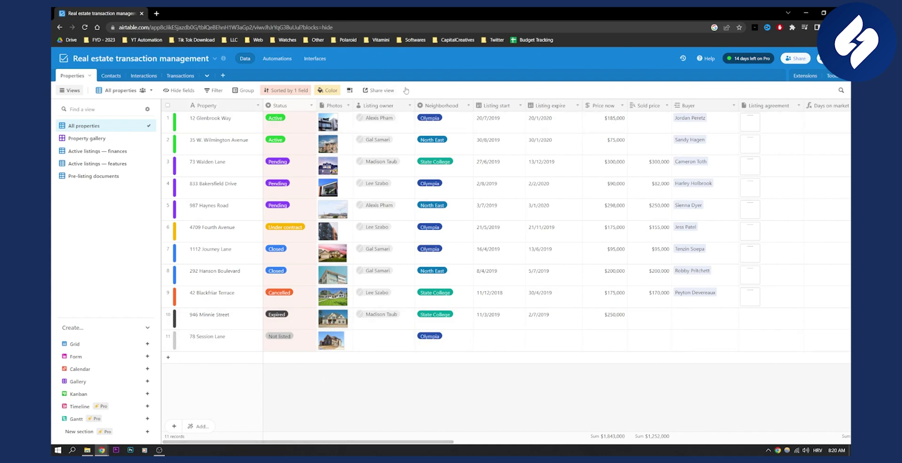
click(387, 92)
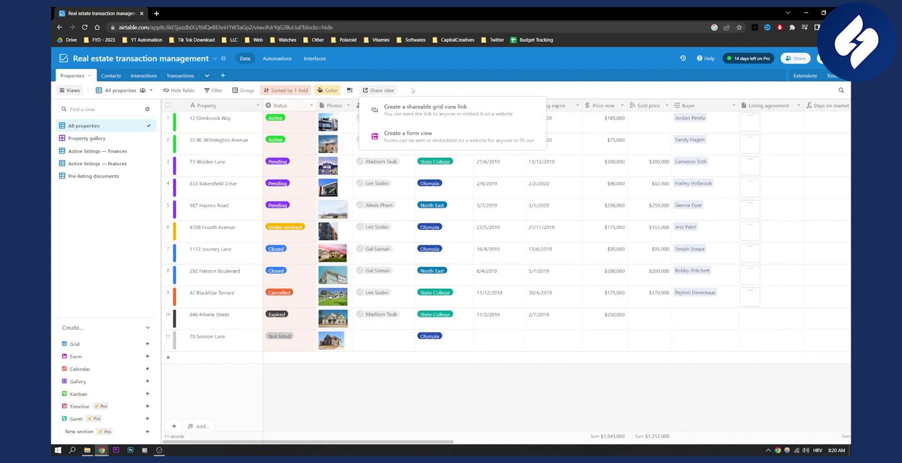
click(443, 91)
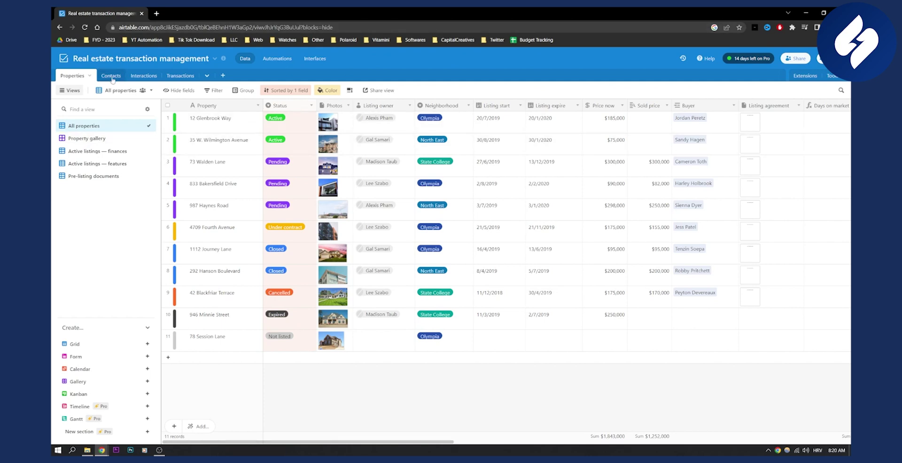
- Mark the first and fourth agents in Contacts as sphere of influence, then view Interactions
click(150, 81)
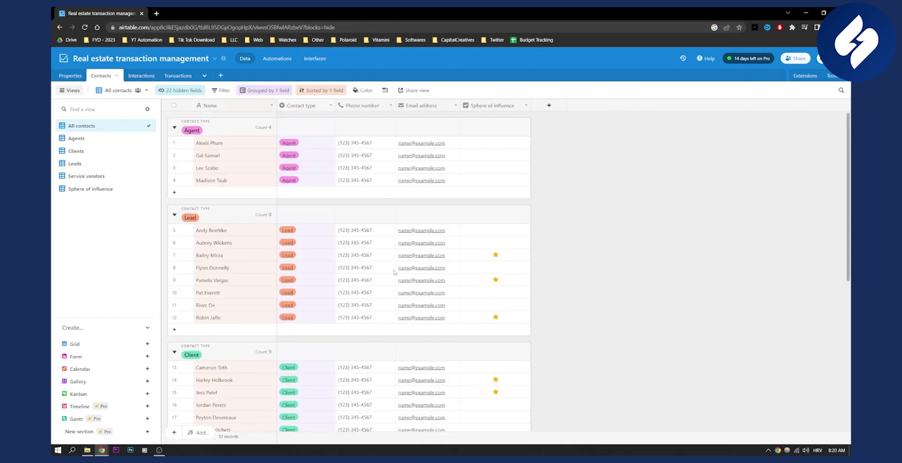
click(496, 142)
click(495, 180)
click(152, 79)
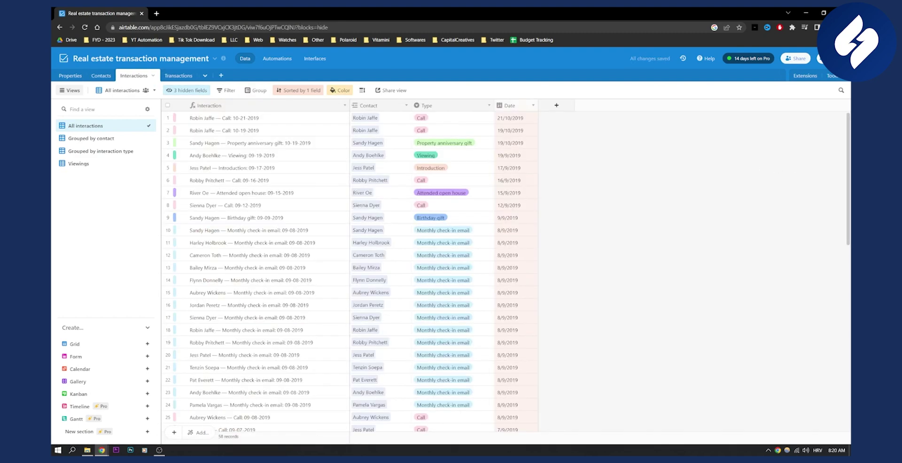